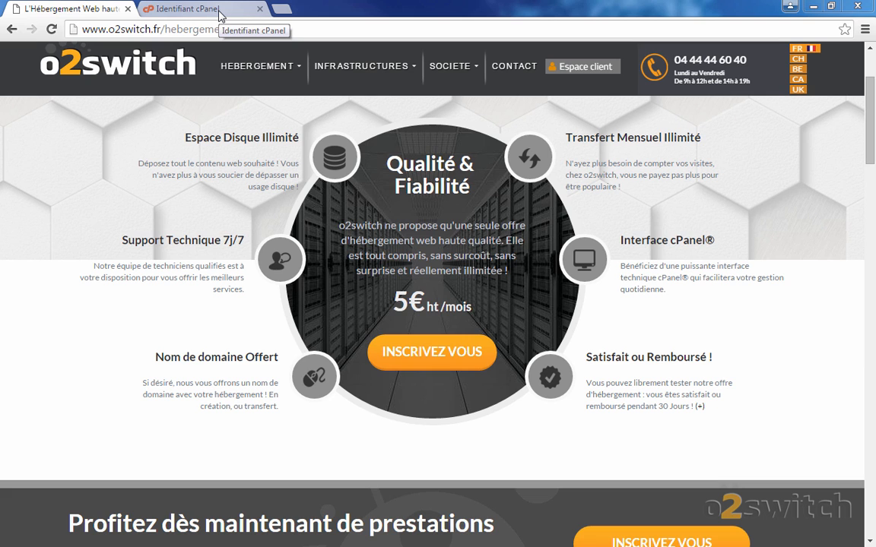
Switch to the 'Identifiant cPanel' tab with the cPanel login already filled in.
{"action": "left_click", "coordinate": [220, 15]}
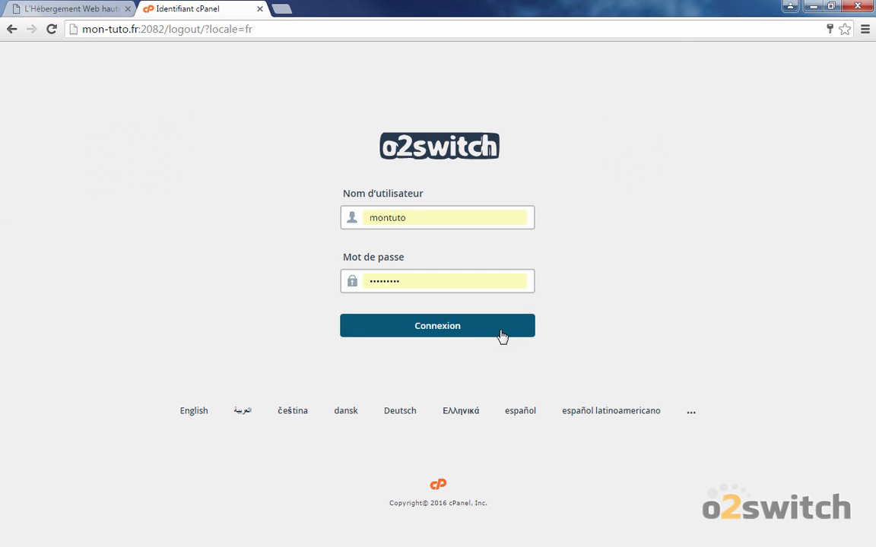
Log in to cPanel and go to the Comptes de messagerie page under E-MAIL.
{"action": "left_click", "coordinate": [465, 318]}
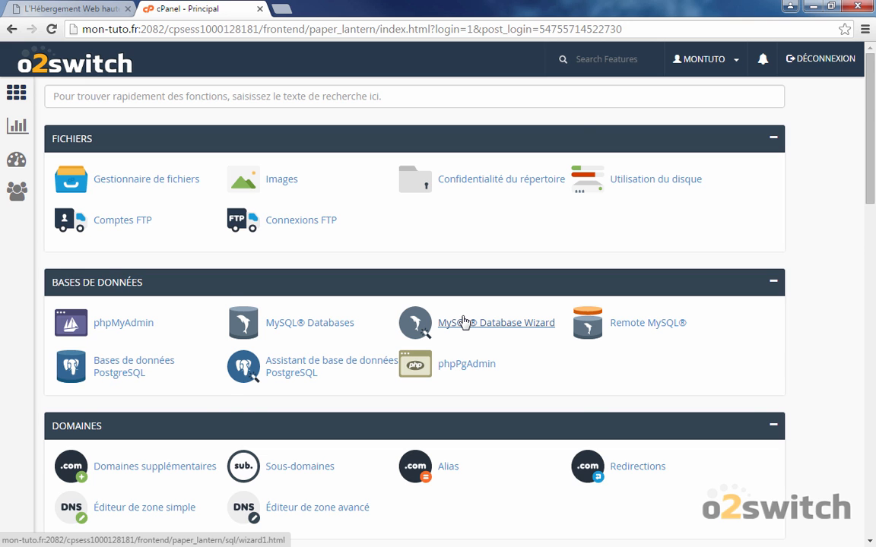
{"action": "scroll", "coordinate": [465, 321], "scroll_direction": "down", "scroll_amount": 3}
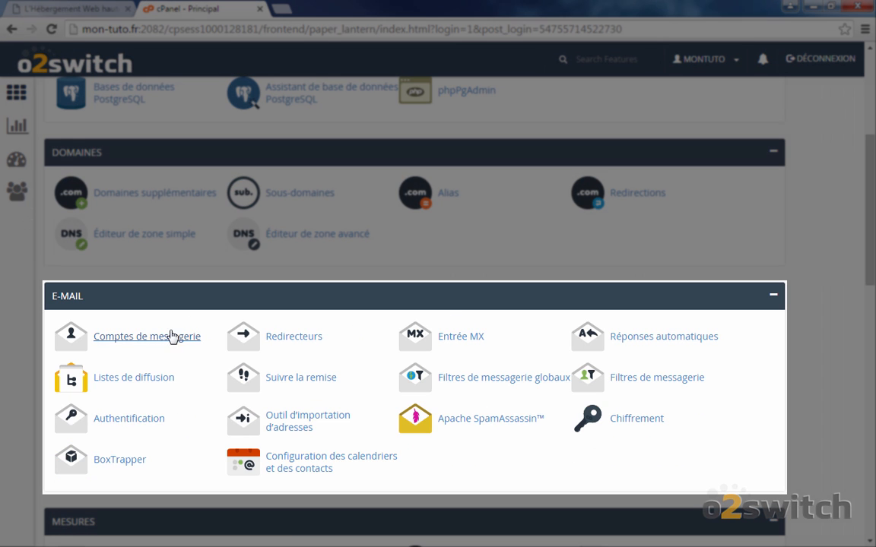
{"action": "left_click", "coordinate": [169, 347]}
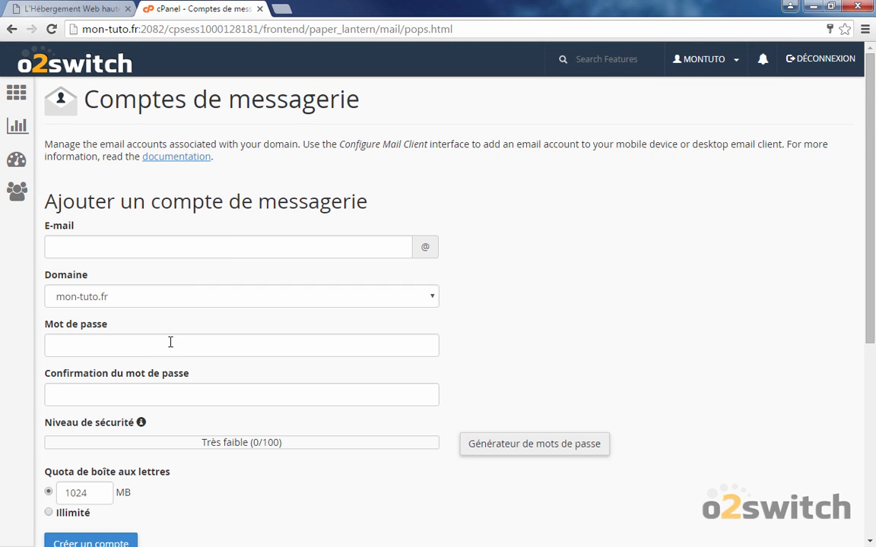
{"action": "left_click", "coordinate": [130, 255]}
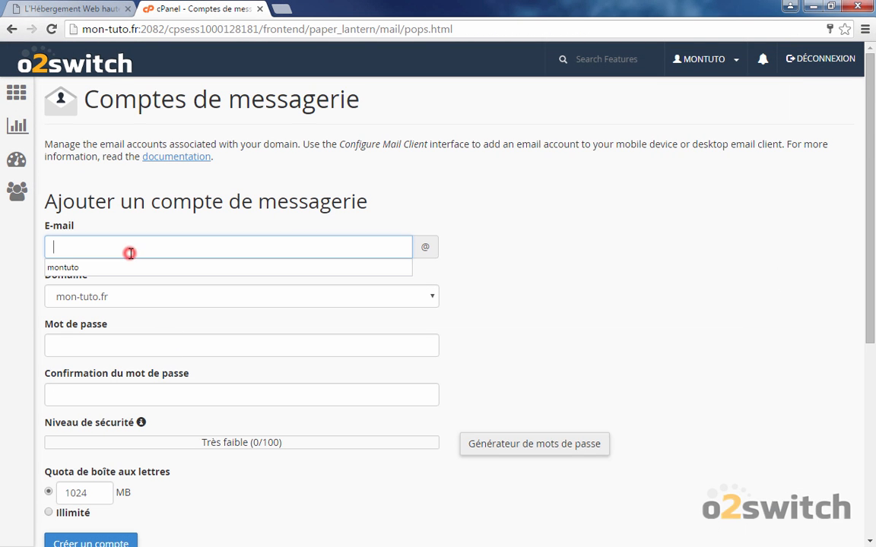
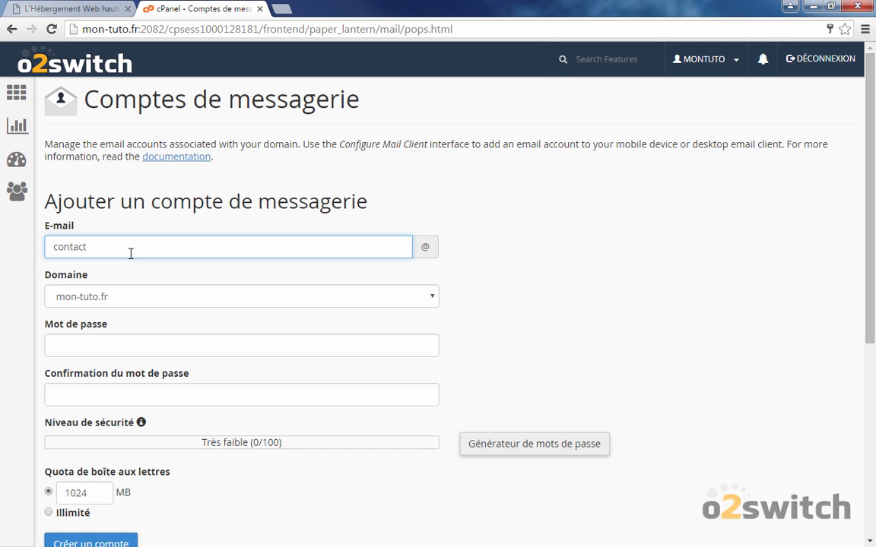
{"action": "left_click", "coordinate": [137, 302]}
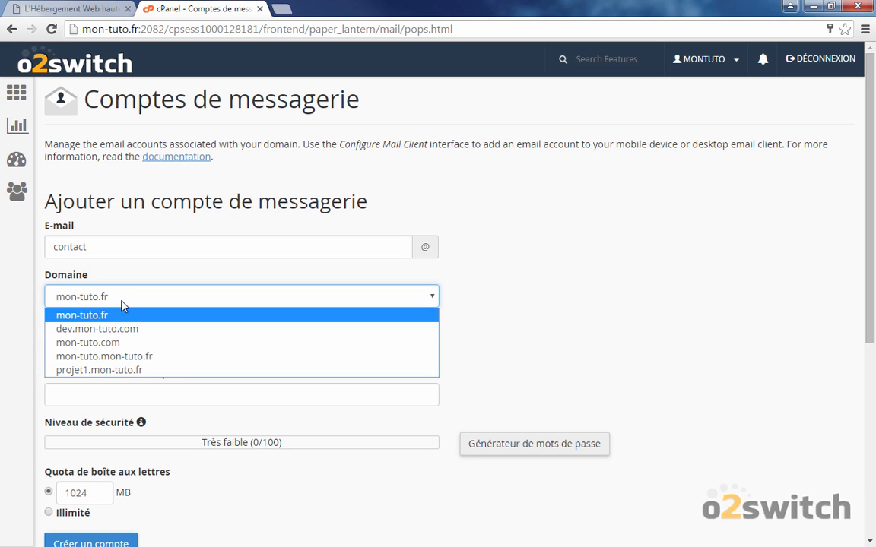
{"action": "left_click", "coordinate": [122, 304]}
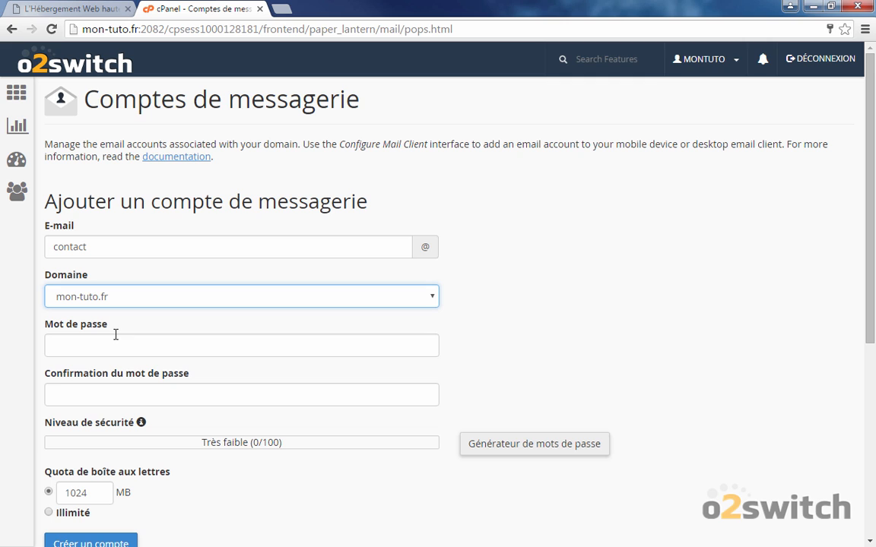
{"action": "left_click", "coordinate": [115, 335]}
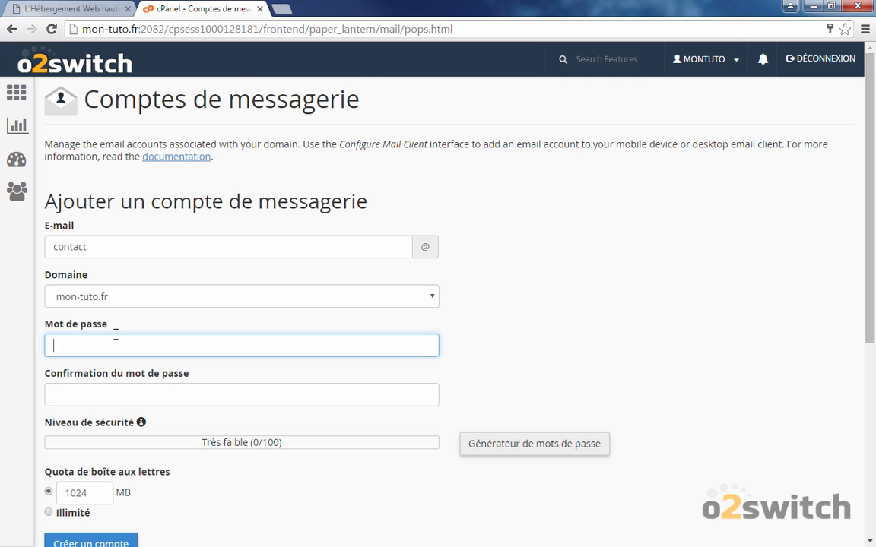
{"action": "scroll", "coordinate": [116, 335], "scroll_direction": "down", "scroll_amount": 2}
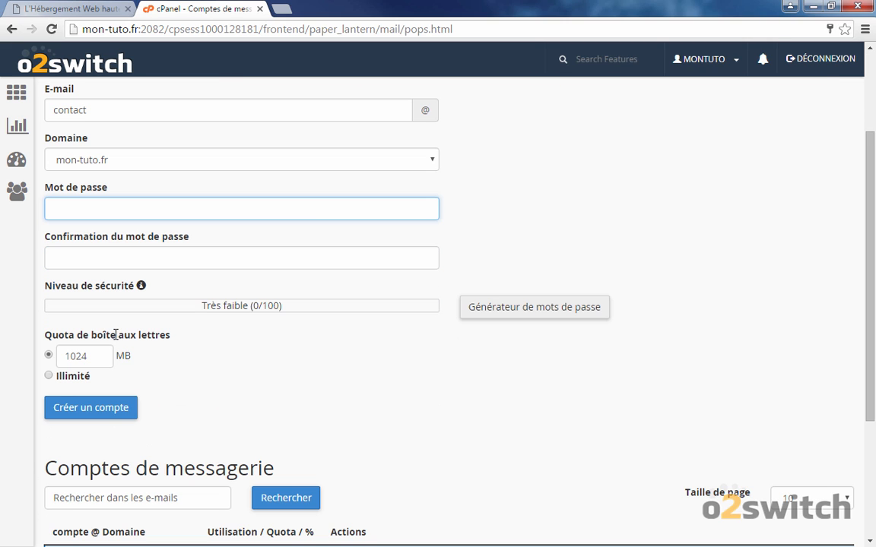
Generate a password from letters and numbers (Nombres 123) in the password generator.
{"action": "left_click", "coordinate": [534, 309]}
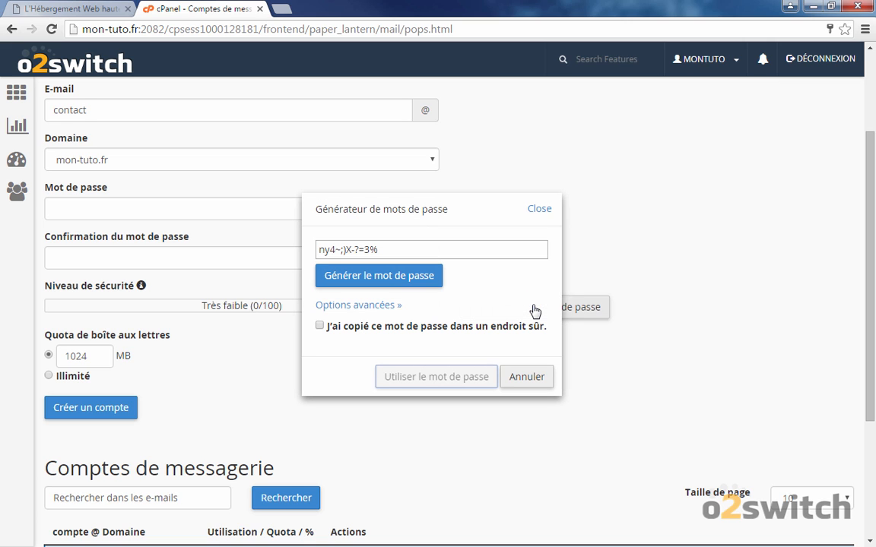
{"action": "left_click", "coordinate": [374, 326]}
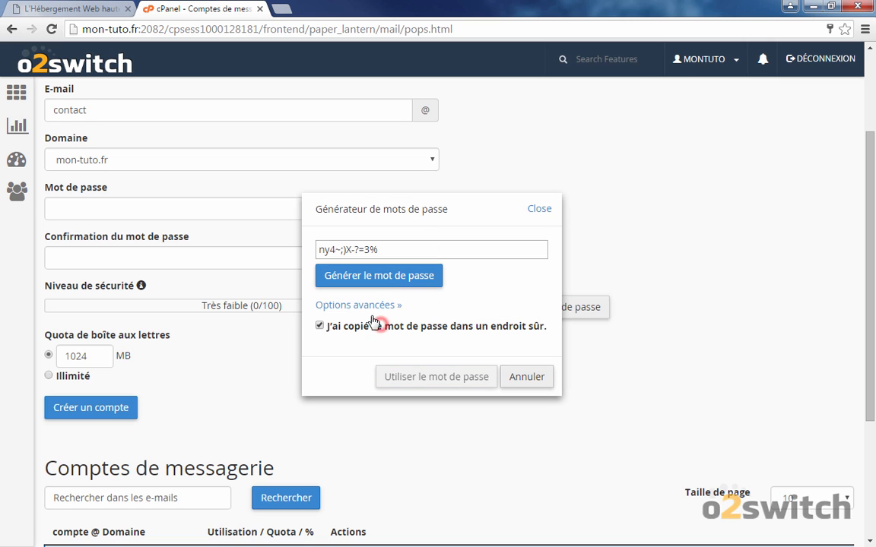
{"action": "left_click", "coordinate": [383, 305]}
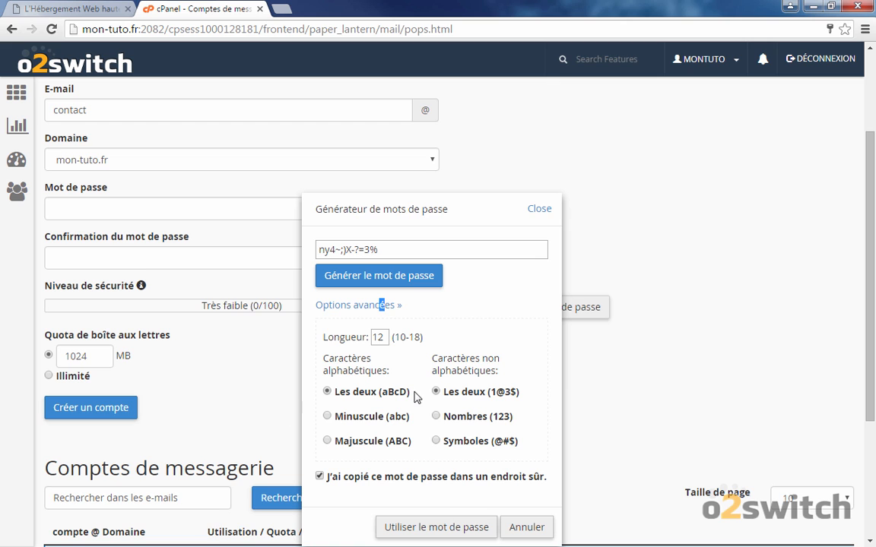
{"action": "left_click", "coordinate": [451, 420]}
Copy the generated password and apply it to the new account.
{"action": "double_click", "coordinate": [387, 249]}
{"action": "right_click", "coordinate": [396, 254]}
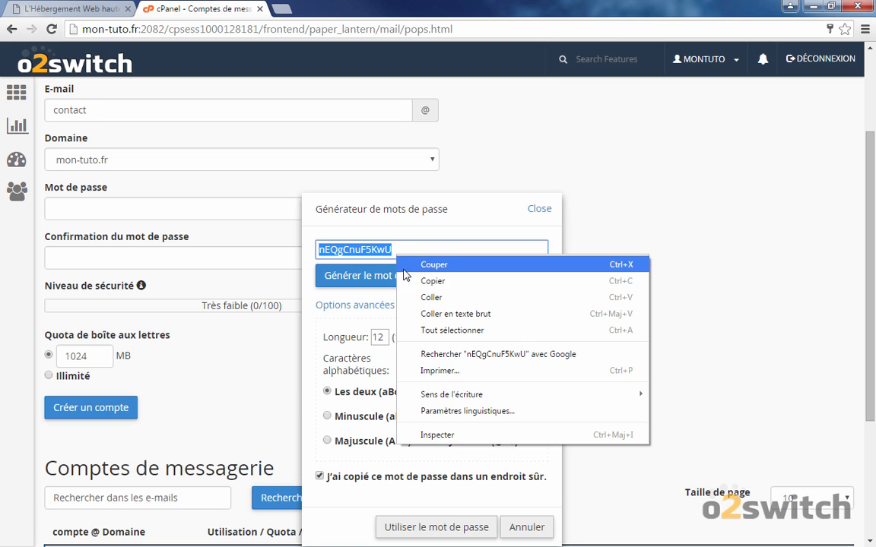
{"action": "left_click", "coordinate": [433, 282]}
{"action": "scroll", "coordinate": [487, 389], "scroll_direction": "down", "scroll_amount": 3}
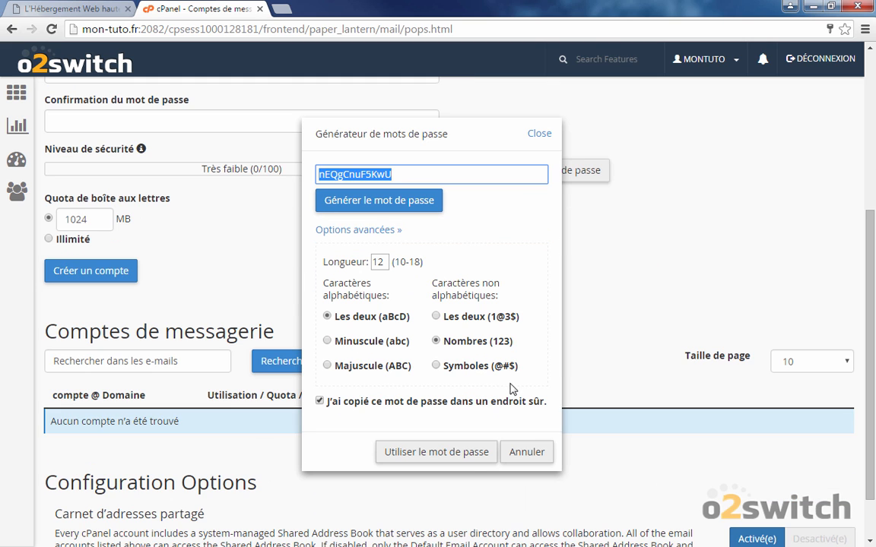
{"action": "left_click", "coordinate": [468, 450]}
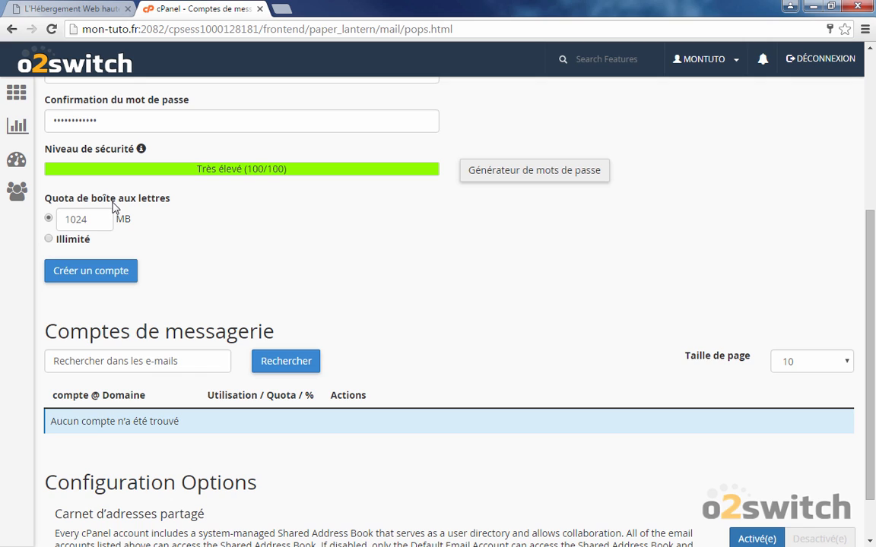
{"action": "left_click", "coordinate": [90, 219]}
{"action": "left_click", "coordinate": [60, 242]}
{"action": "left_click", "coordinate": [80, 275]}
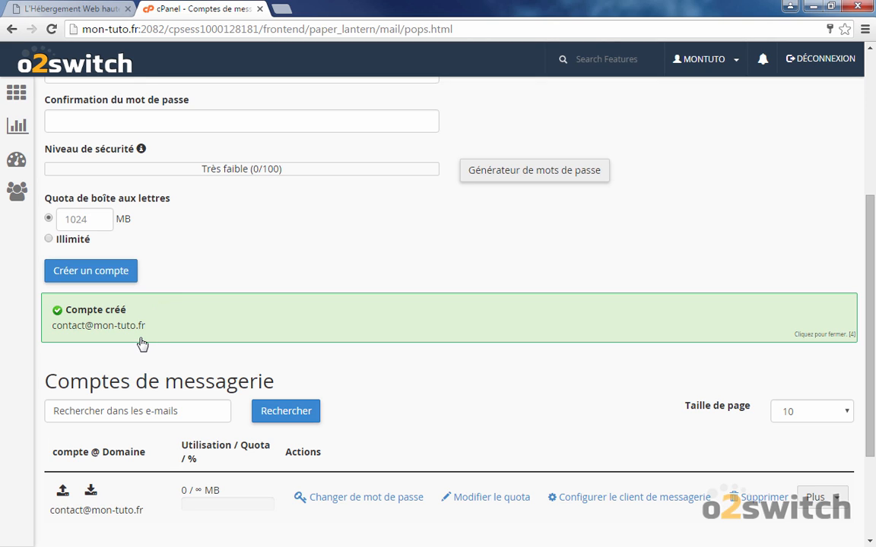
{"action": "scroll", "coordinate": [143, 344], "scroll_direction": "down", "scroll_amount": 3}
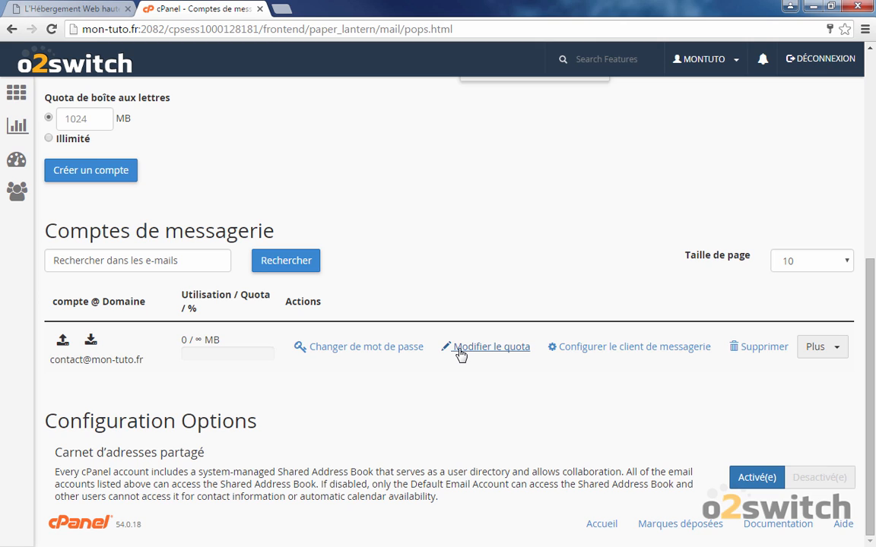
{"action": "middle_click", "coordinate": [562, 353]}
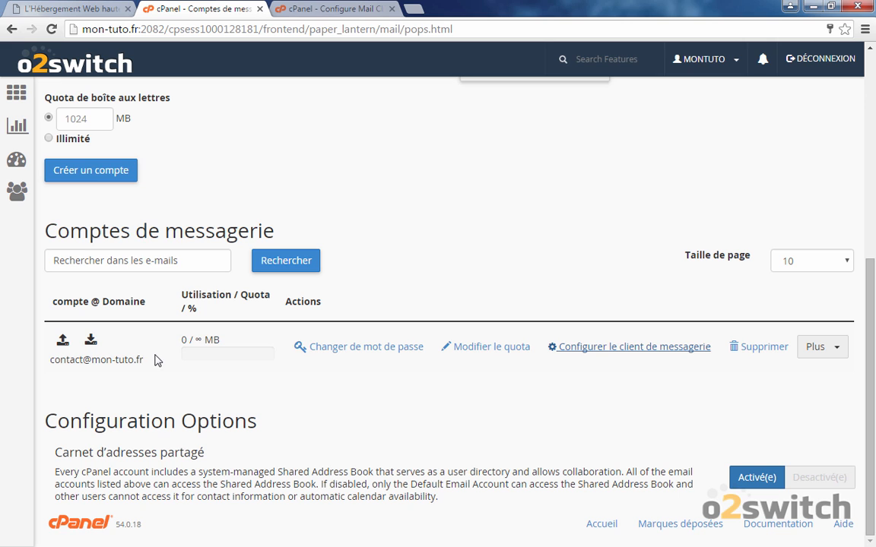
{"action": "left_click", "coordinate": [304, 8]}
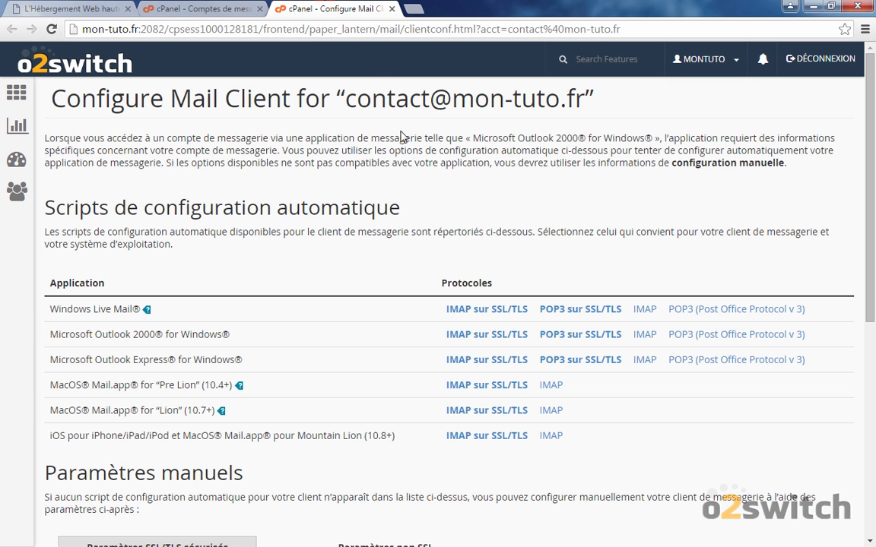
{"action": "scroll", "coordinate": [526, 193], "scroll_direction": "down", "scroll_amount": 1}
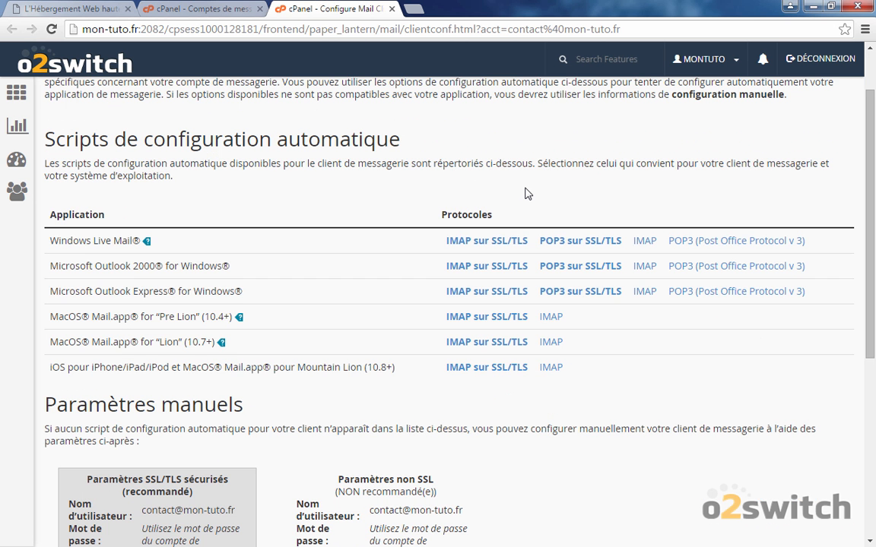
{"action": "scroll", "coordinate": [526, 193], "scroll_direction": "up", "scroll_amount": 1}
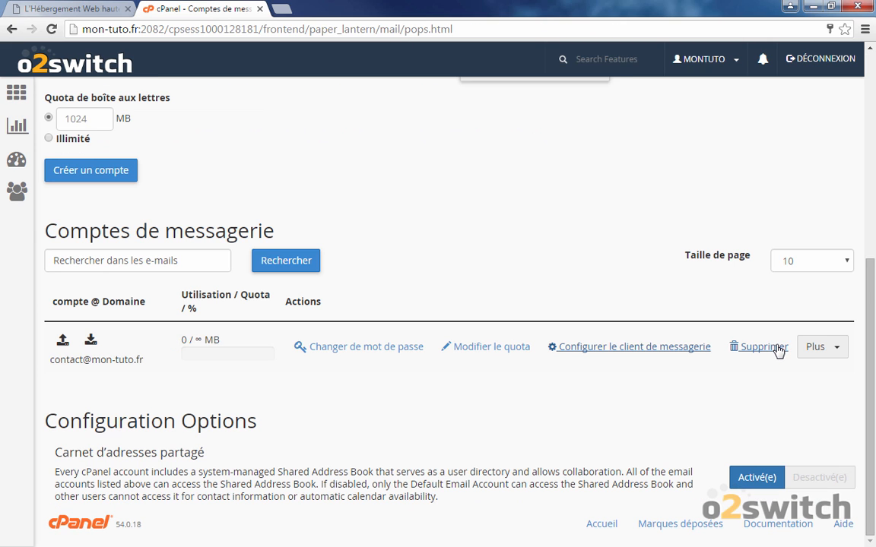
{"action": "left_click", "coordinate": [824, 349]}
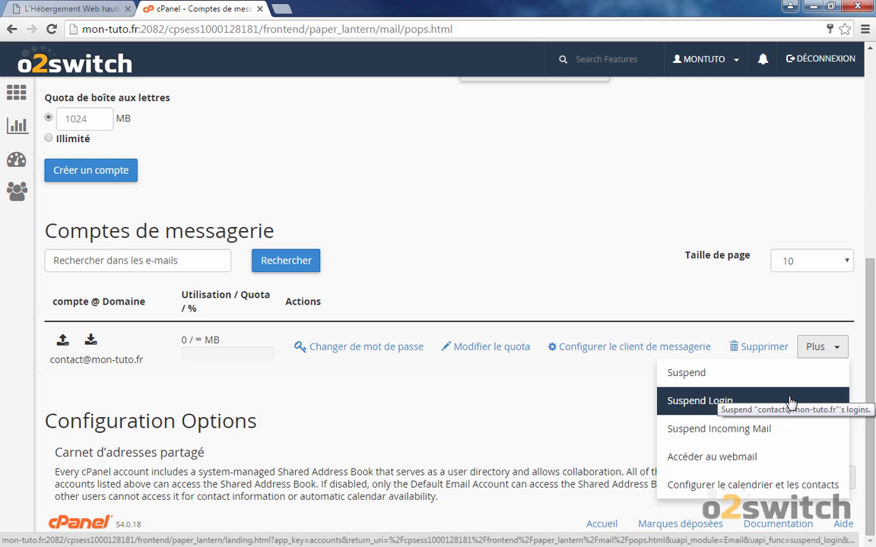
{"action": "left_click", "coordinate": [792, 456]}
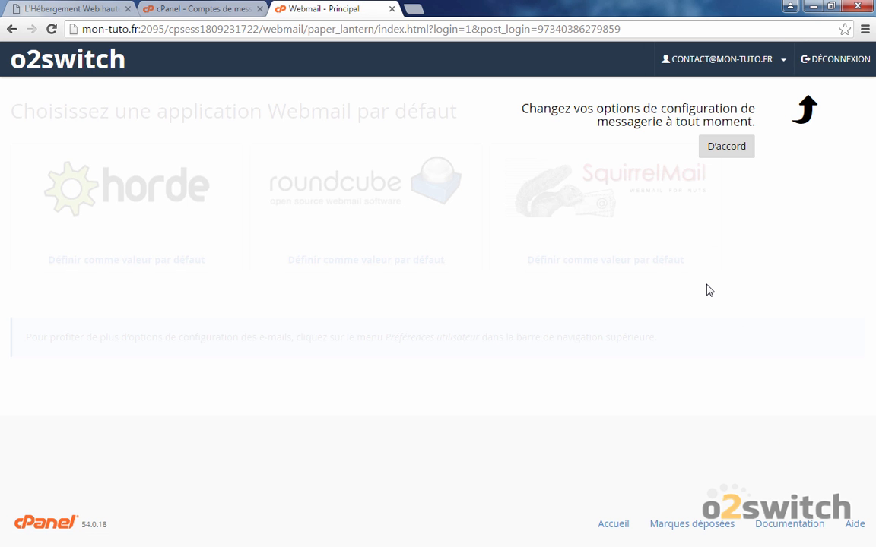
Dismiss the configuration tip and open the contact mailbox in Roundcube.
{"action": "left_click", "coordinate": [718, 146]}
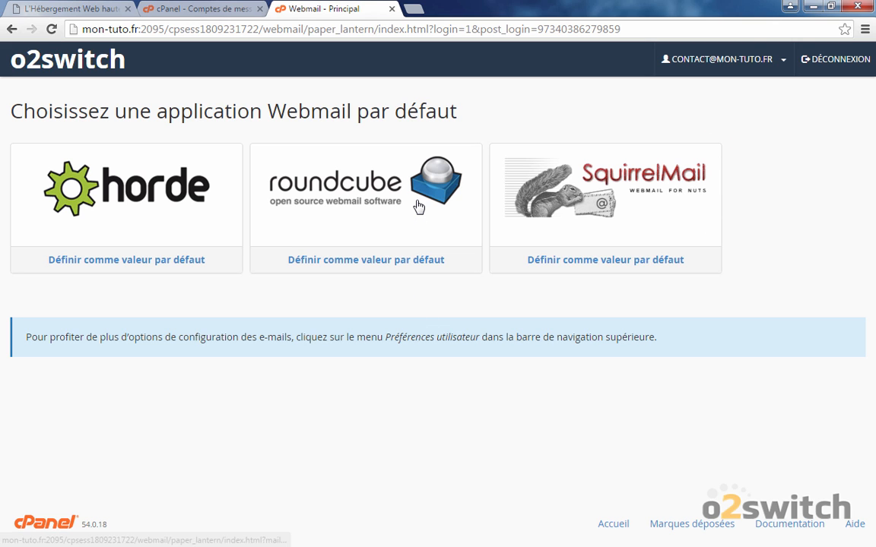
{"action": "left_click", "coordinate": [417, 206]}
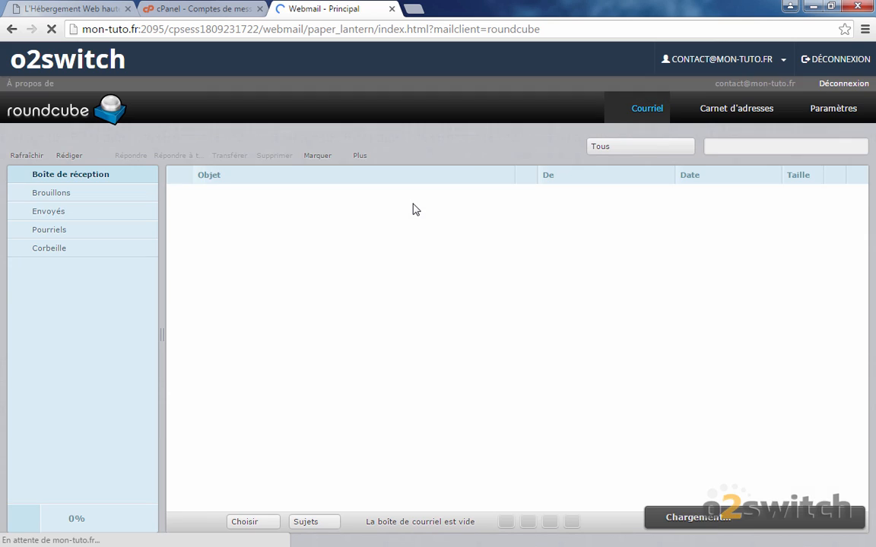